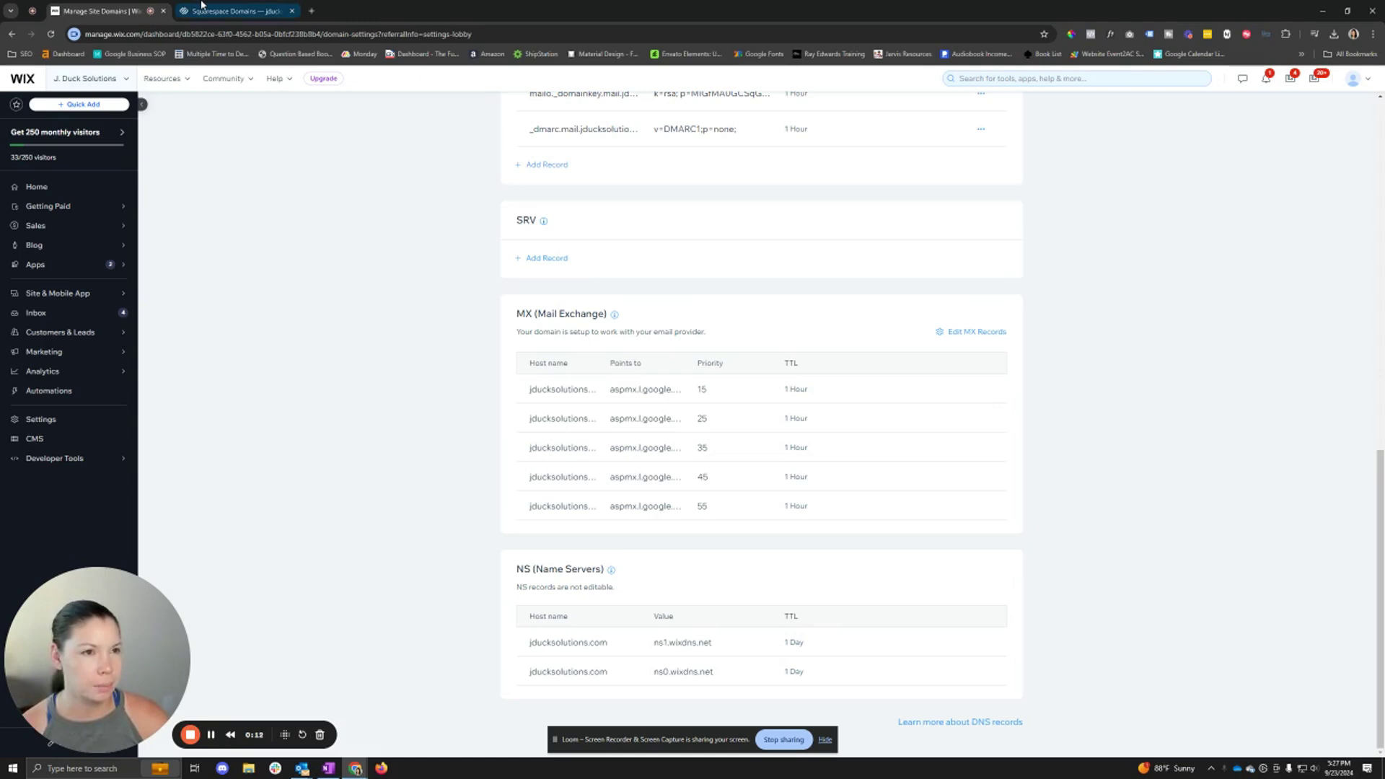
Step: Open the Wix DNS records management page for jducksolutions.com
click(231, 11)
click(104, 6)
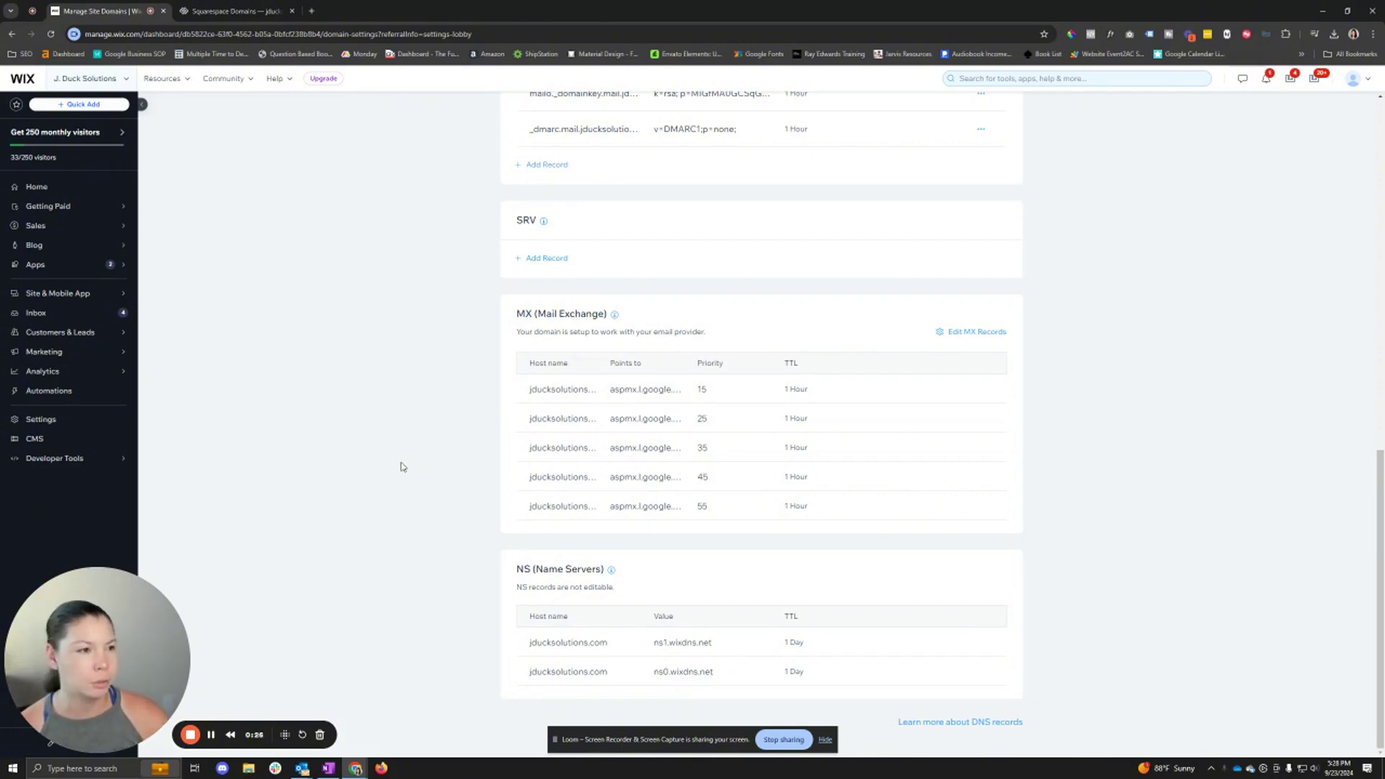
click(1001, 332)
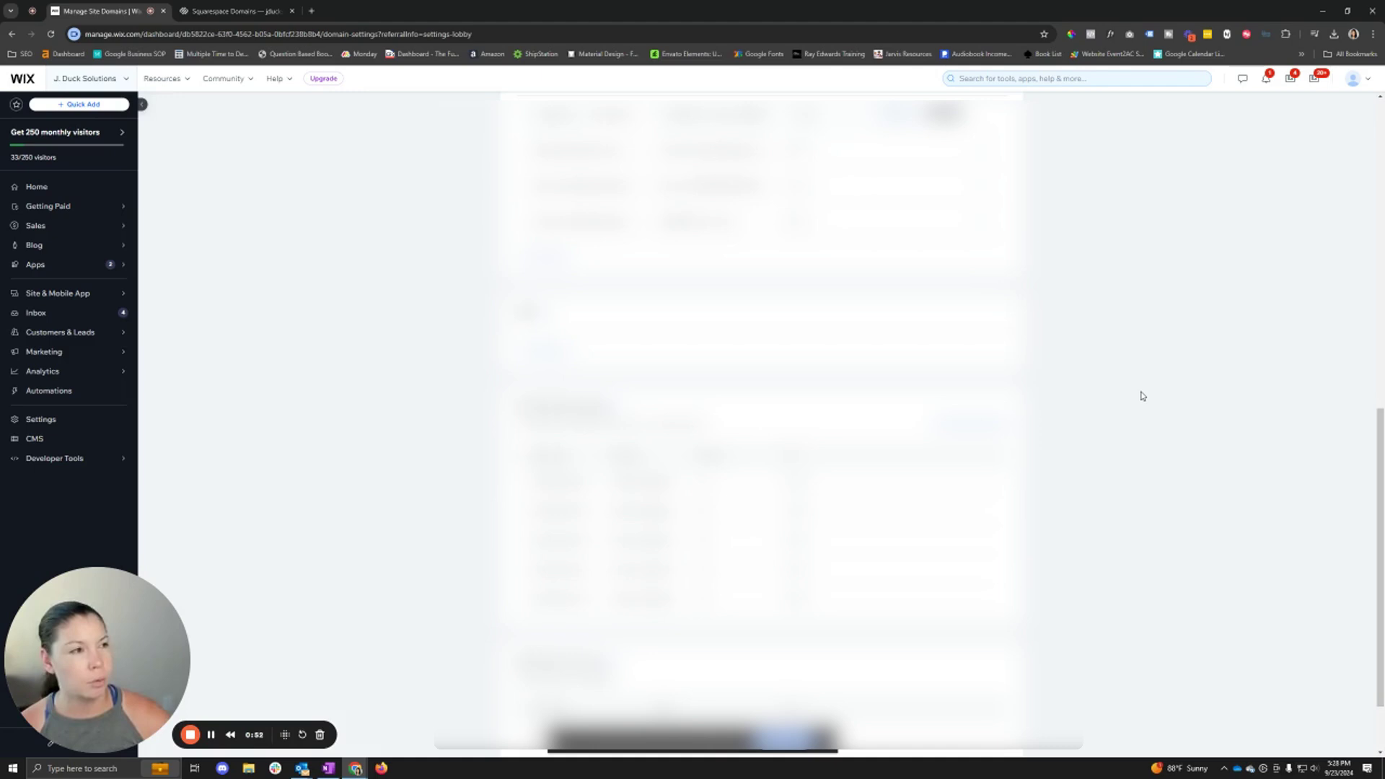
Step: Compare the Squarespace DNS settings with the Wix records, noting the @ A record 185.230.63.107
click(231, 11)
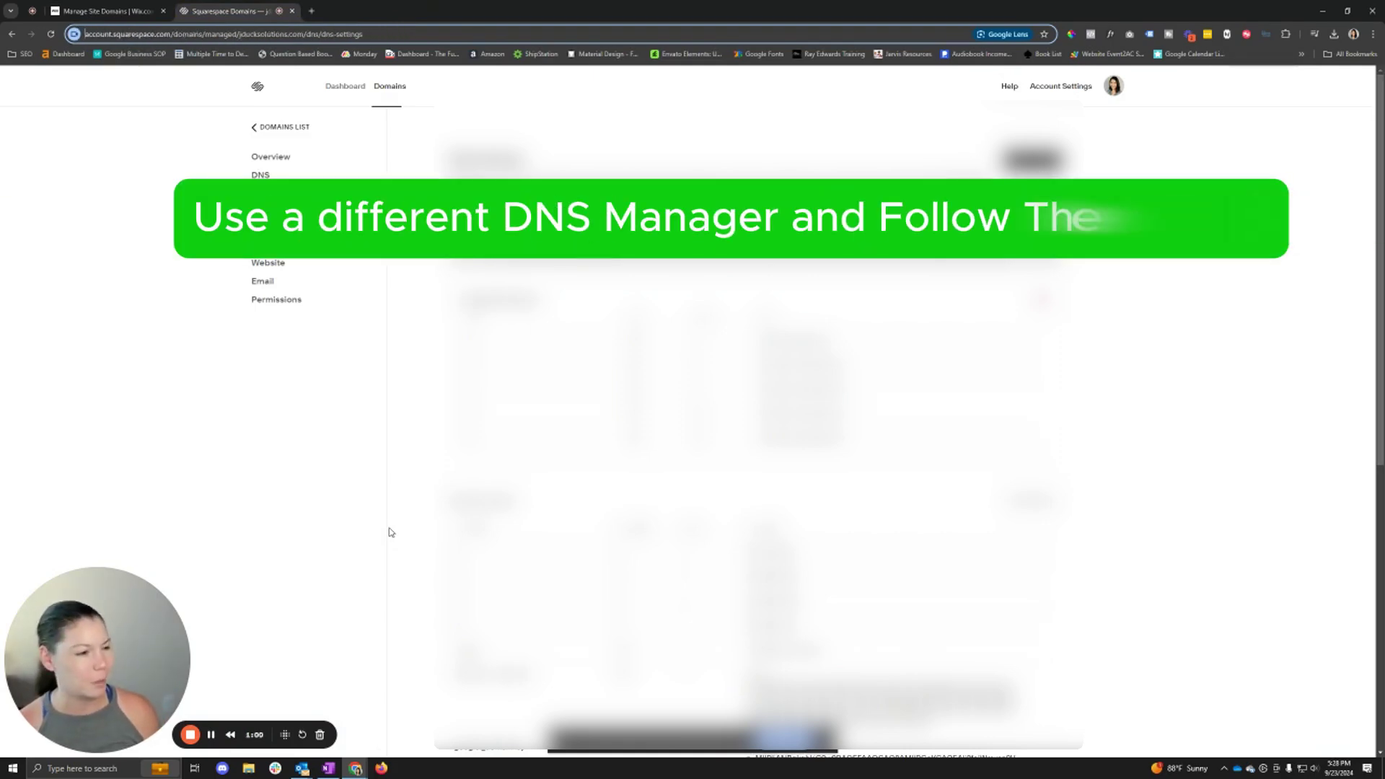
scroll(390, 534, down, 8)
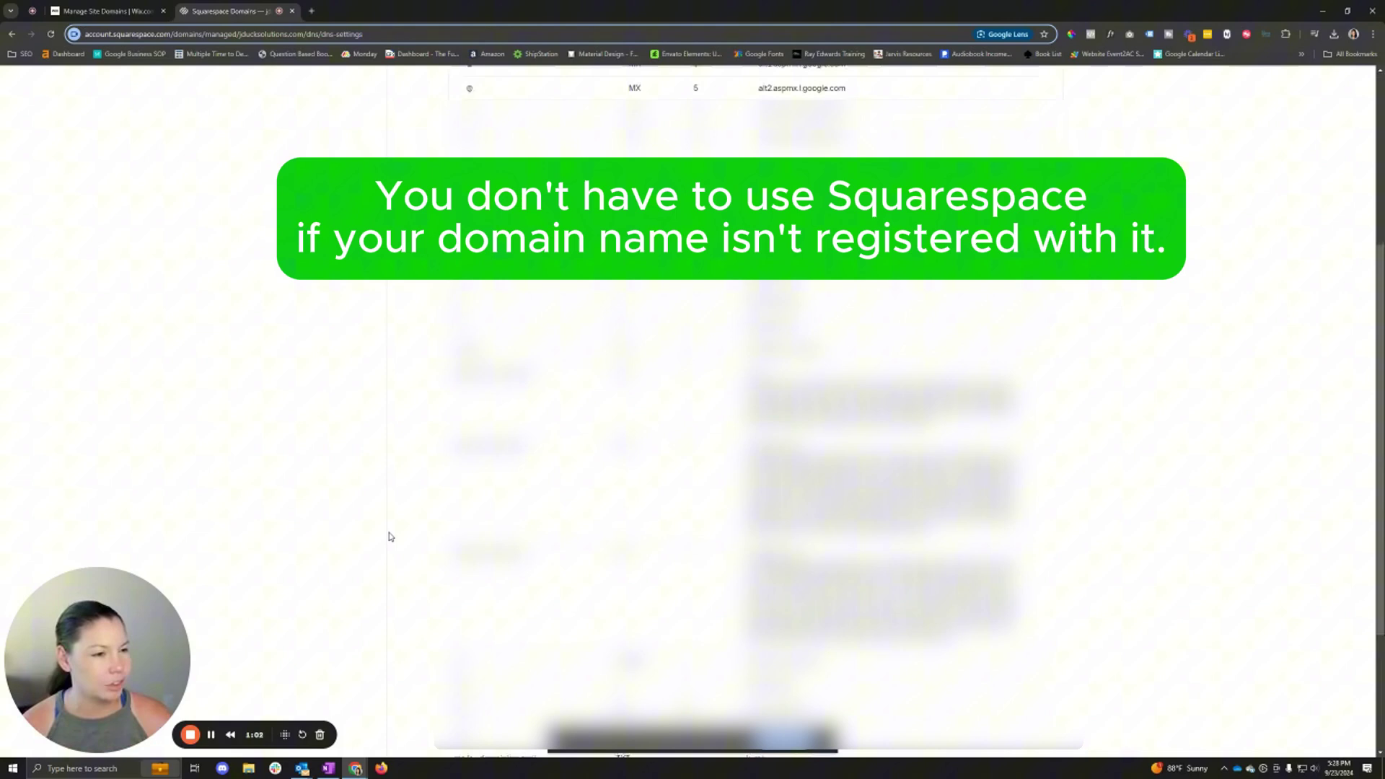
click(101, 11)
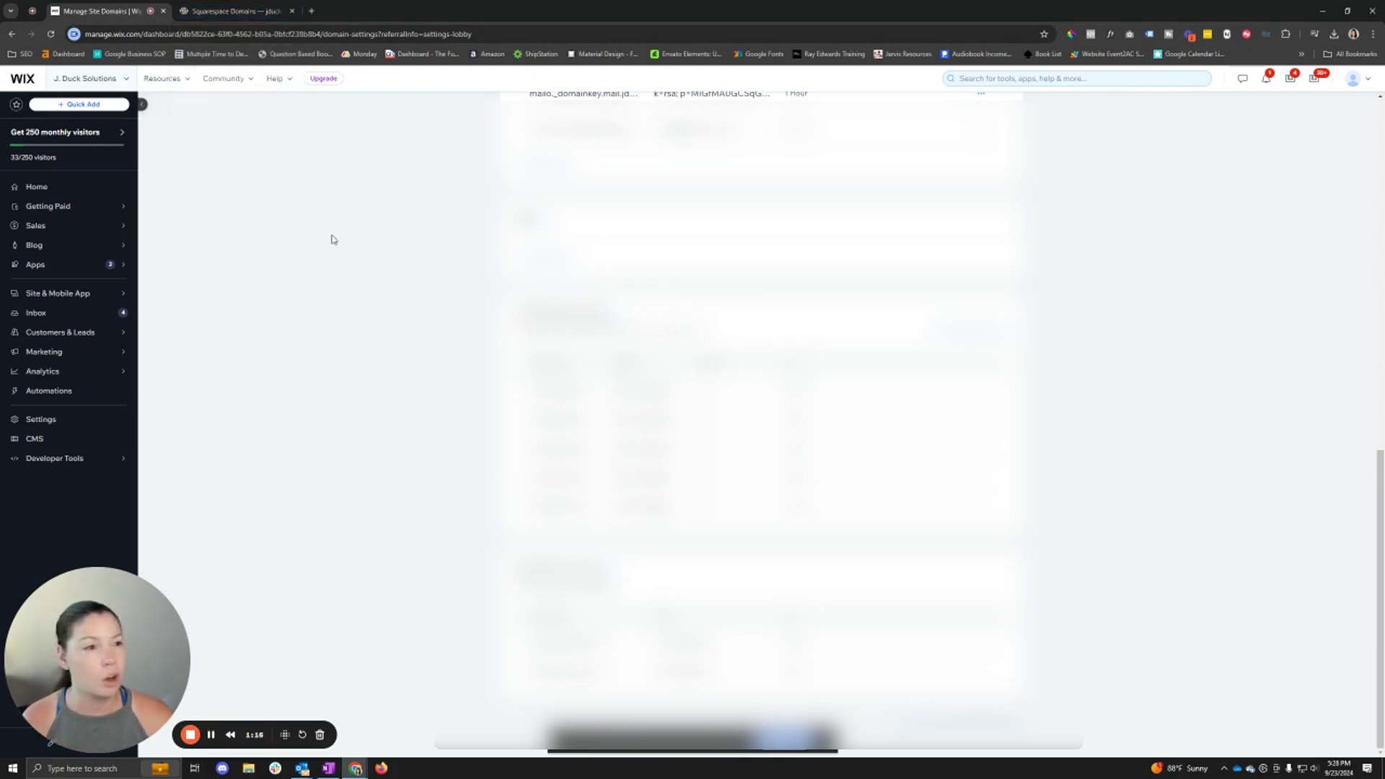
click(232, 11)
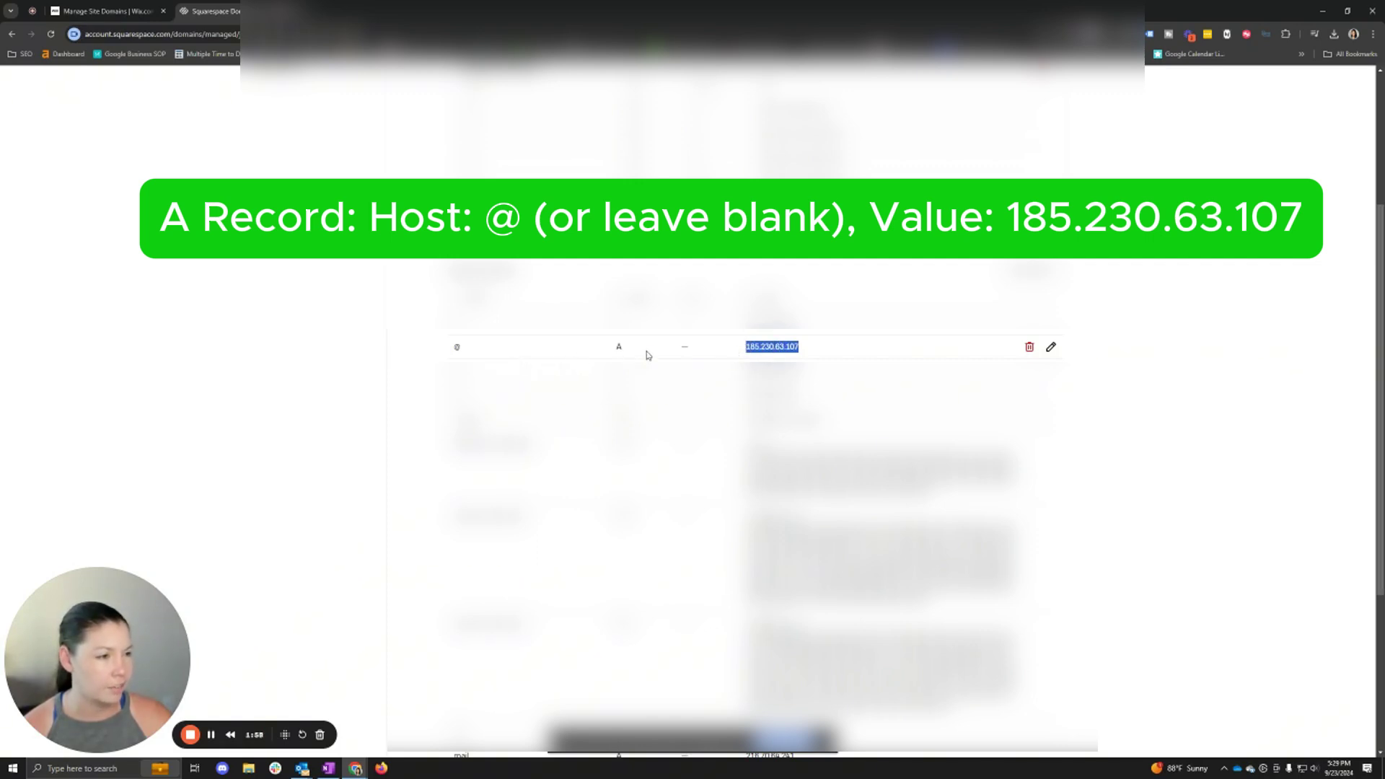
Step: Select the www CNAME value pointing.wixdns.net in the DNS records
click(771, 359)
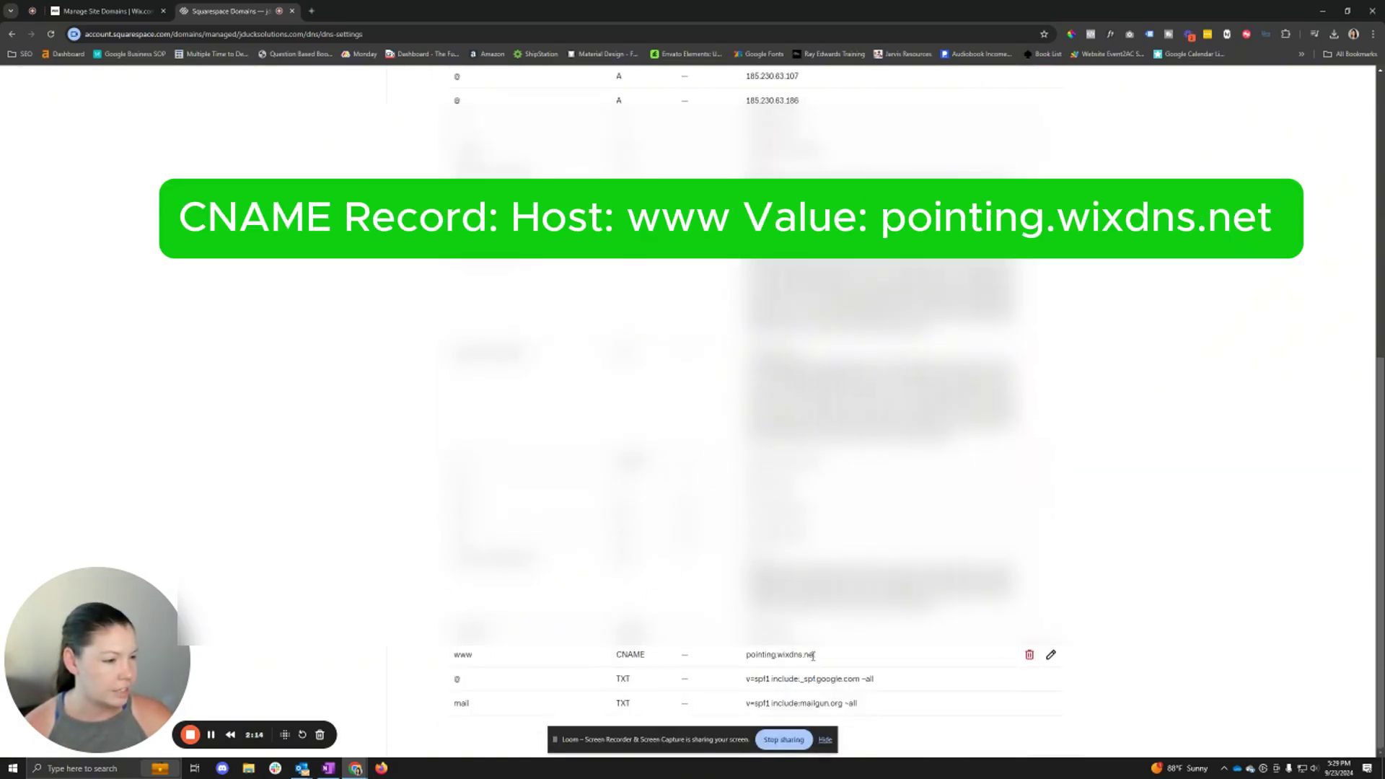
drag(821, 657, 762, 656)
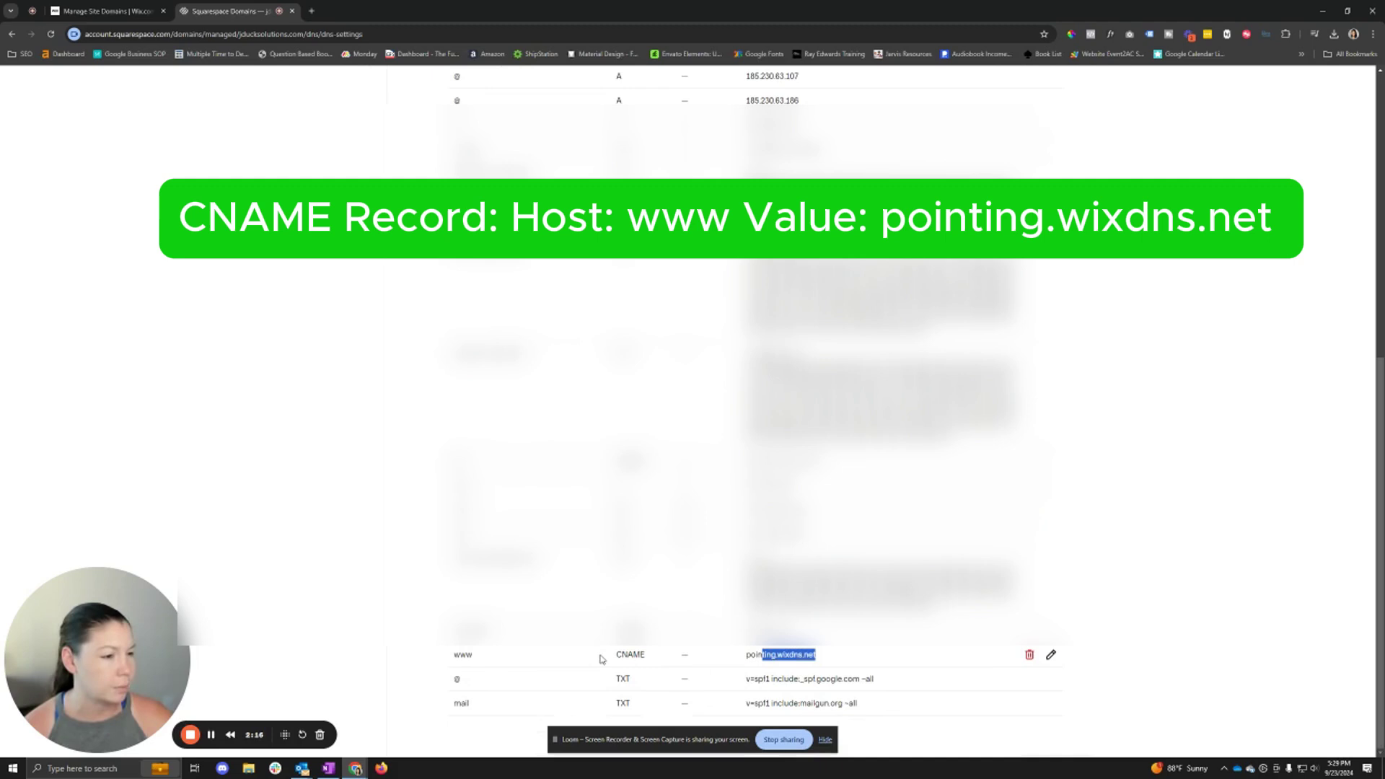
drag(745, 656, 848, 654)
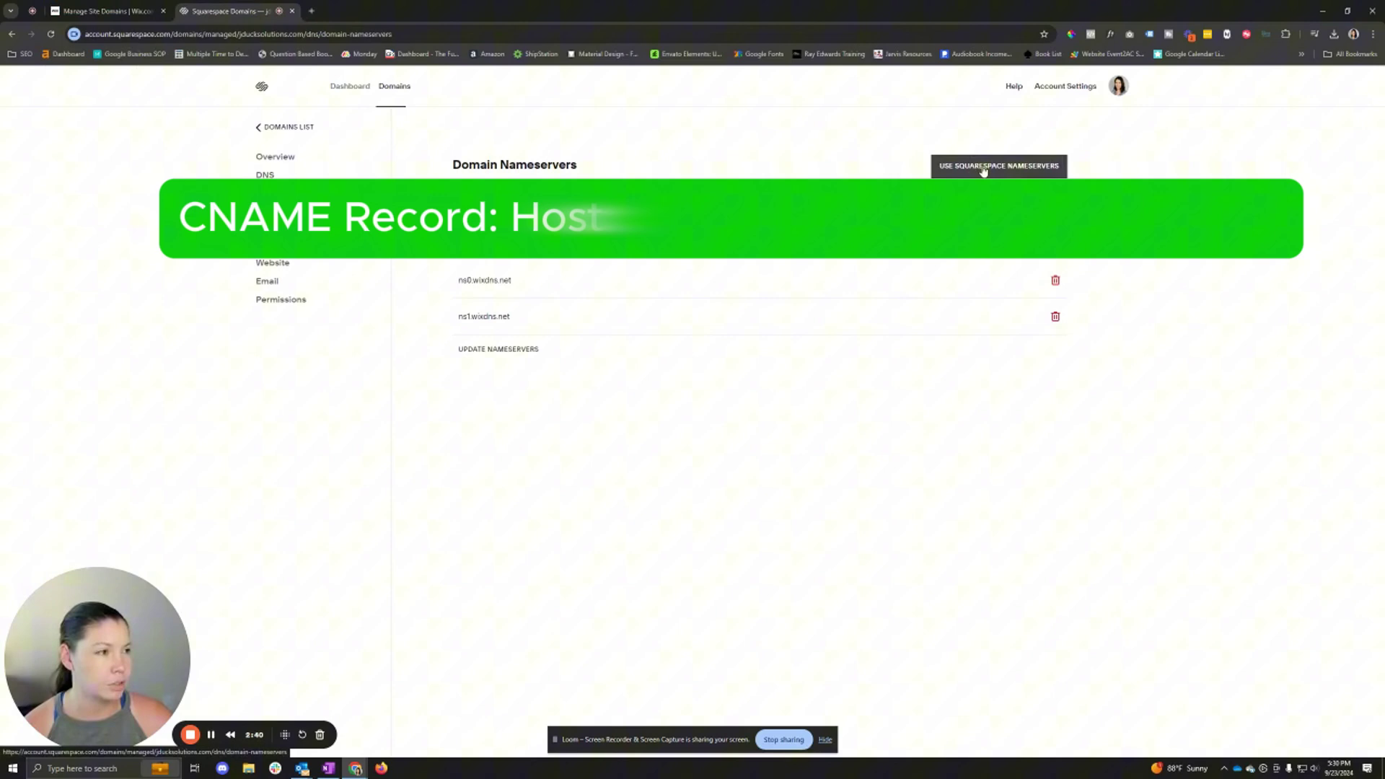
Step: Replace the Wix custom nameservers with Squarespace's ns-cloud-b1–b4.googledomains.com, then review the DNS settings
click(983, 171)
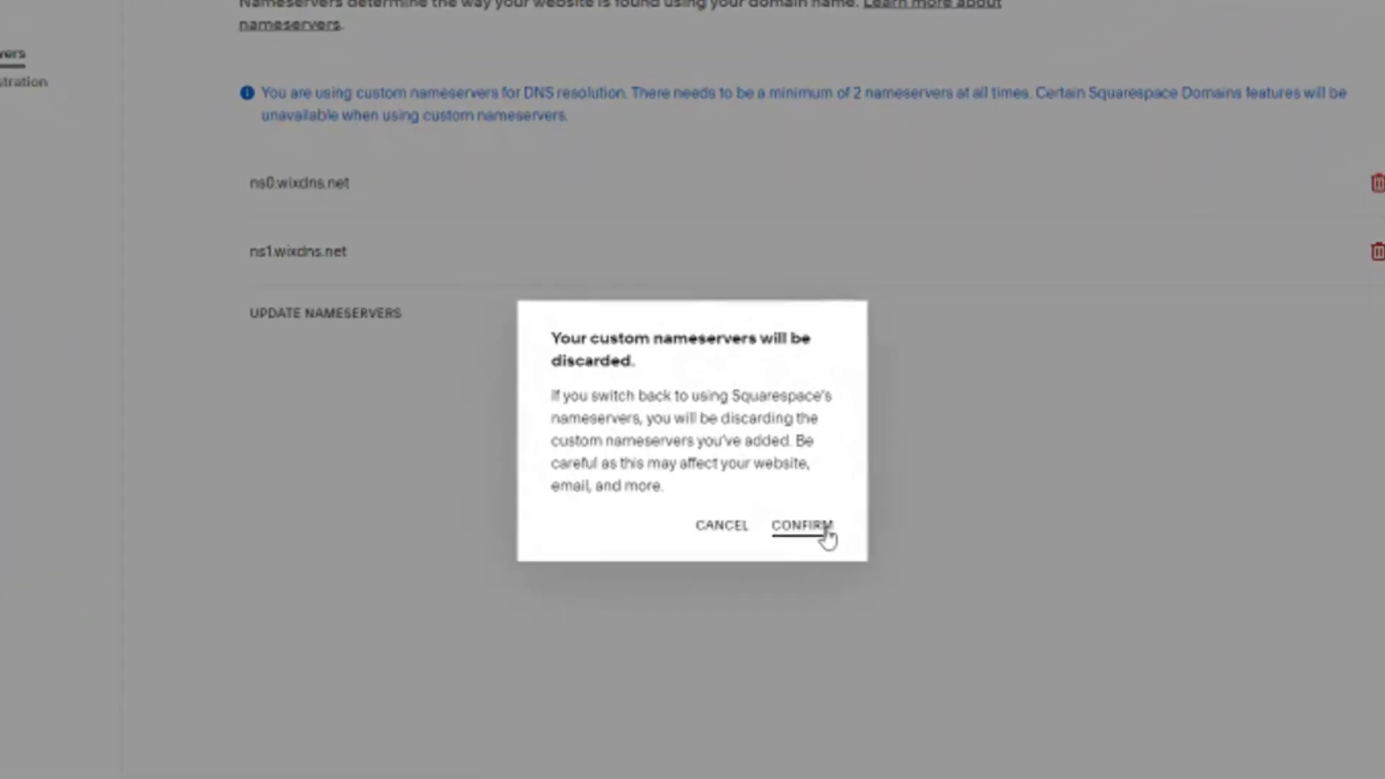
click(802, 508)
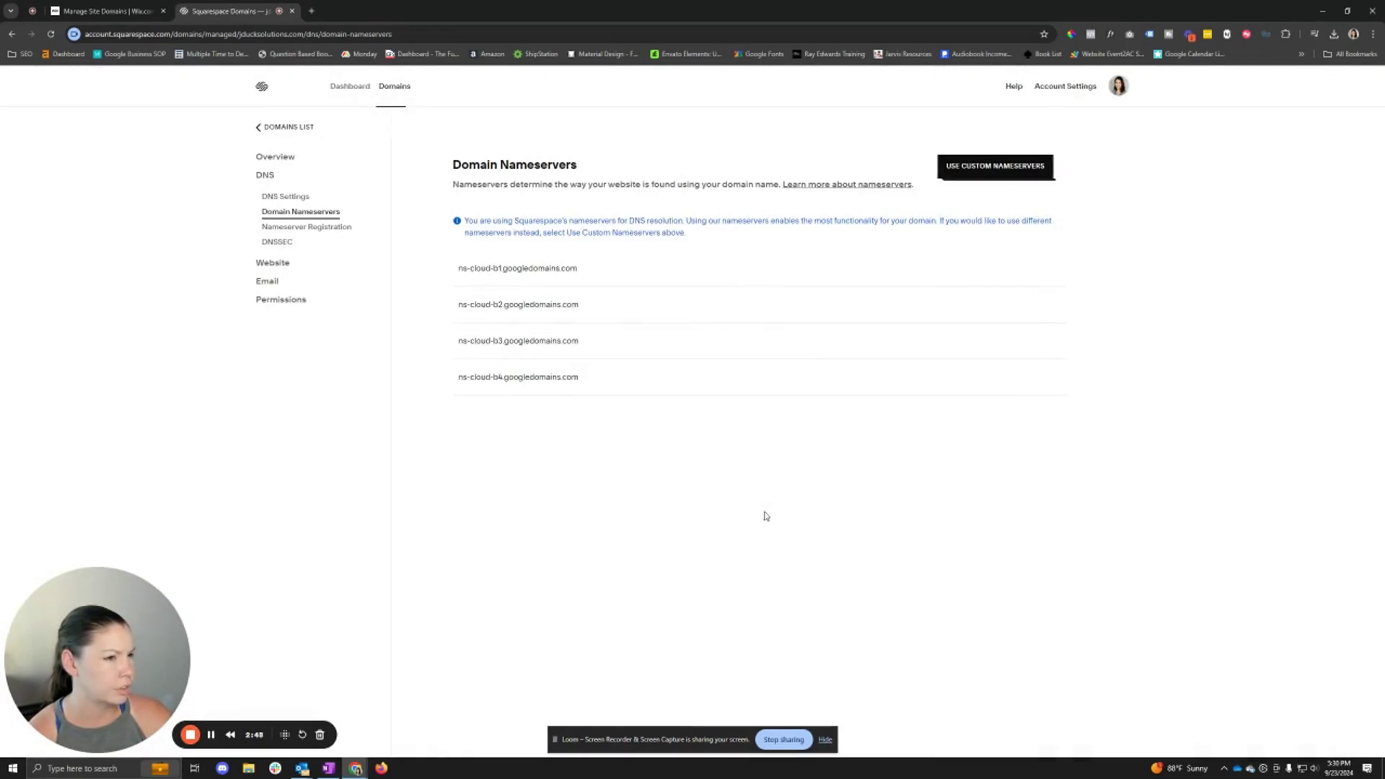
click(285, 199)
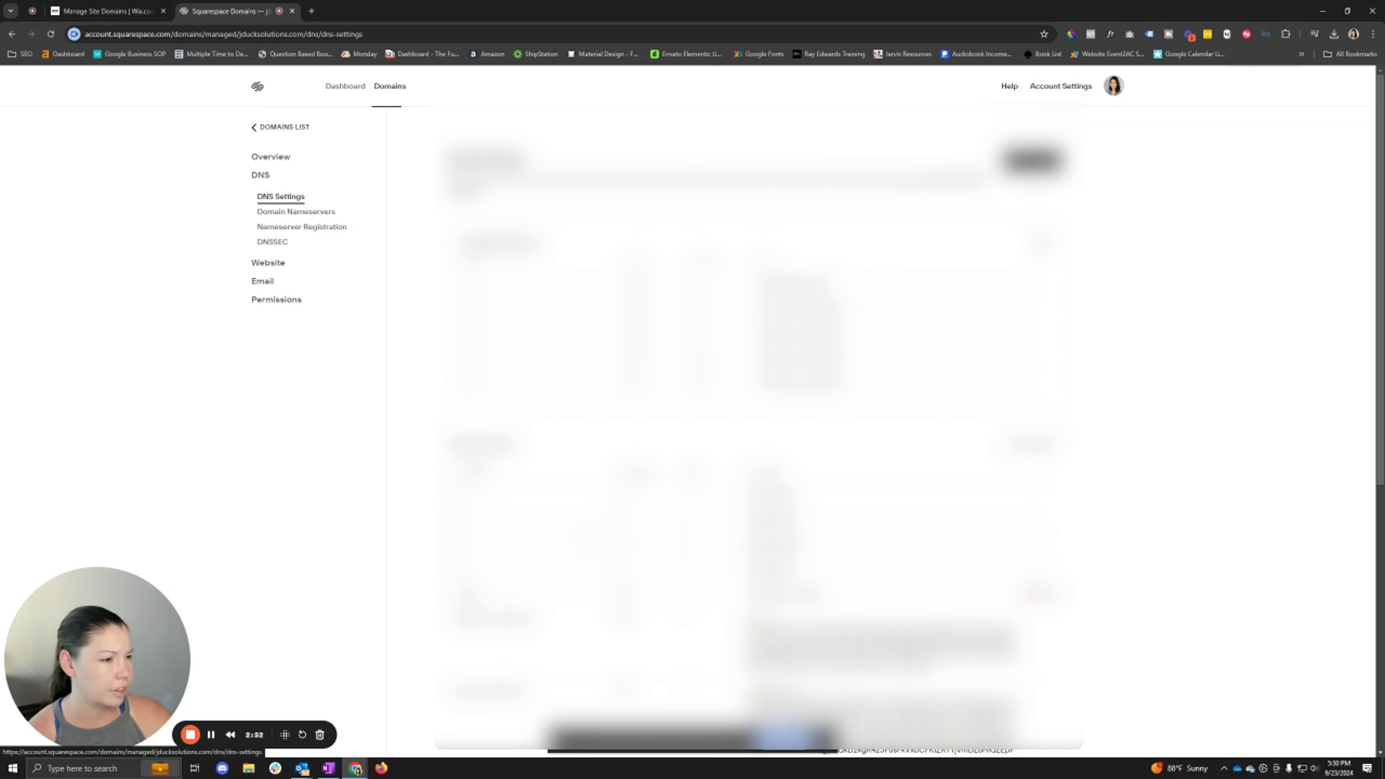
scroll(758, 403, down, 8)
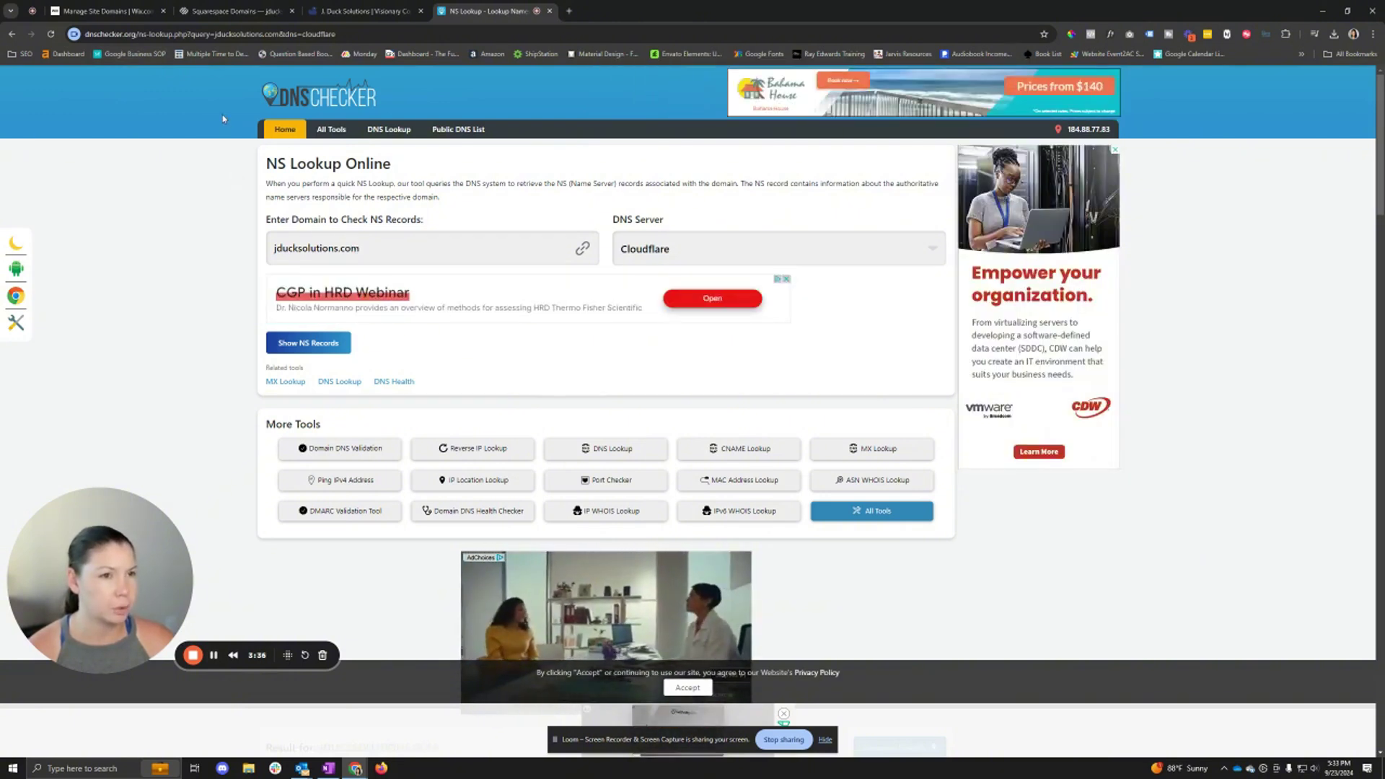
Step: Look up jducksolutions.com's NS records via Google DNS, returning the ns-cloud googledomains.com nameservers
click(634, 248)
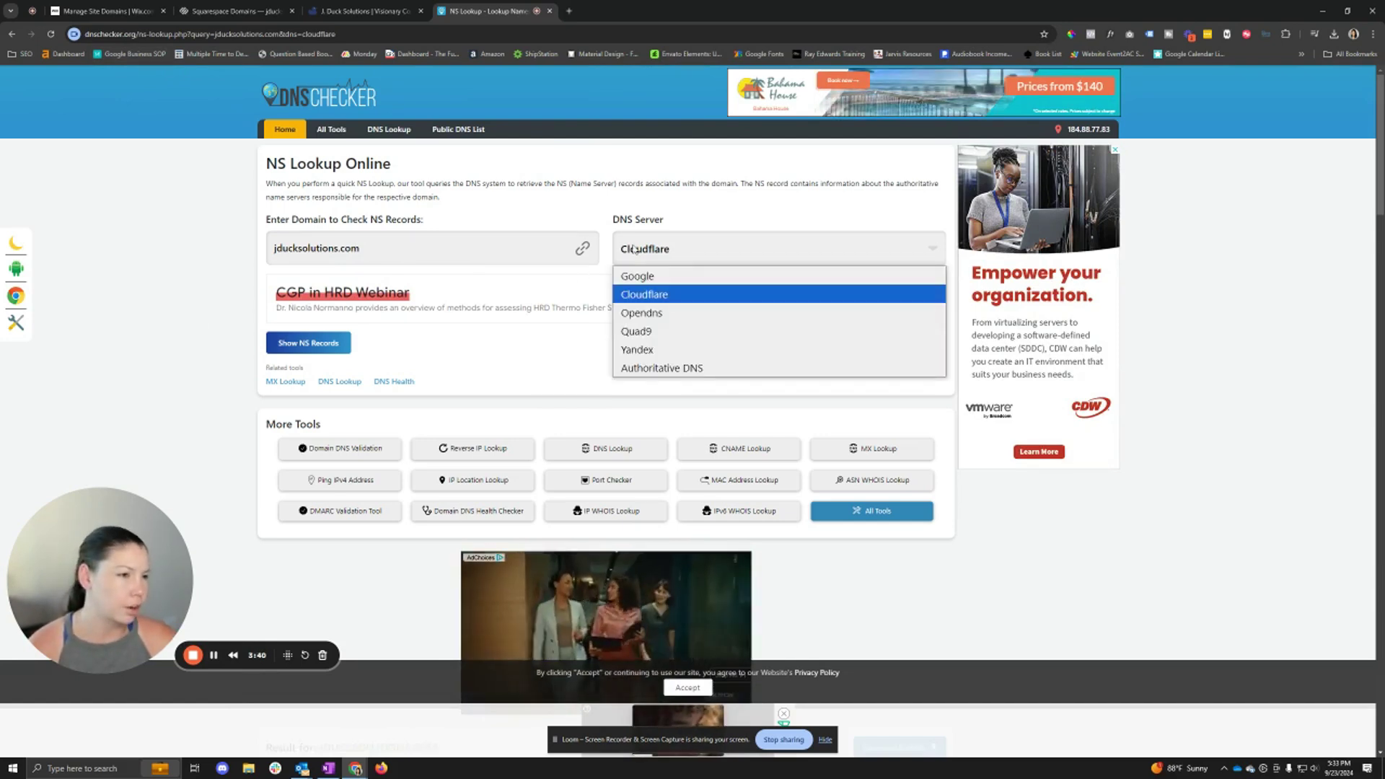
click(638, 276)
click(318, 344)
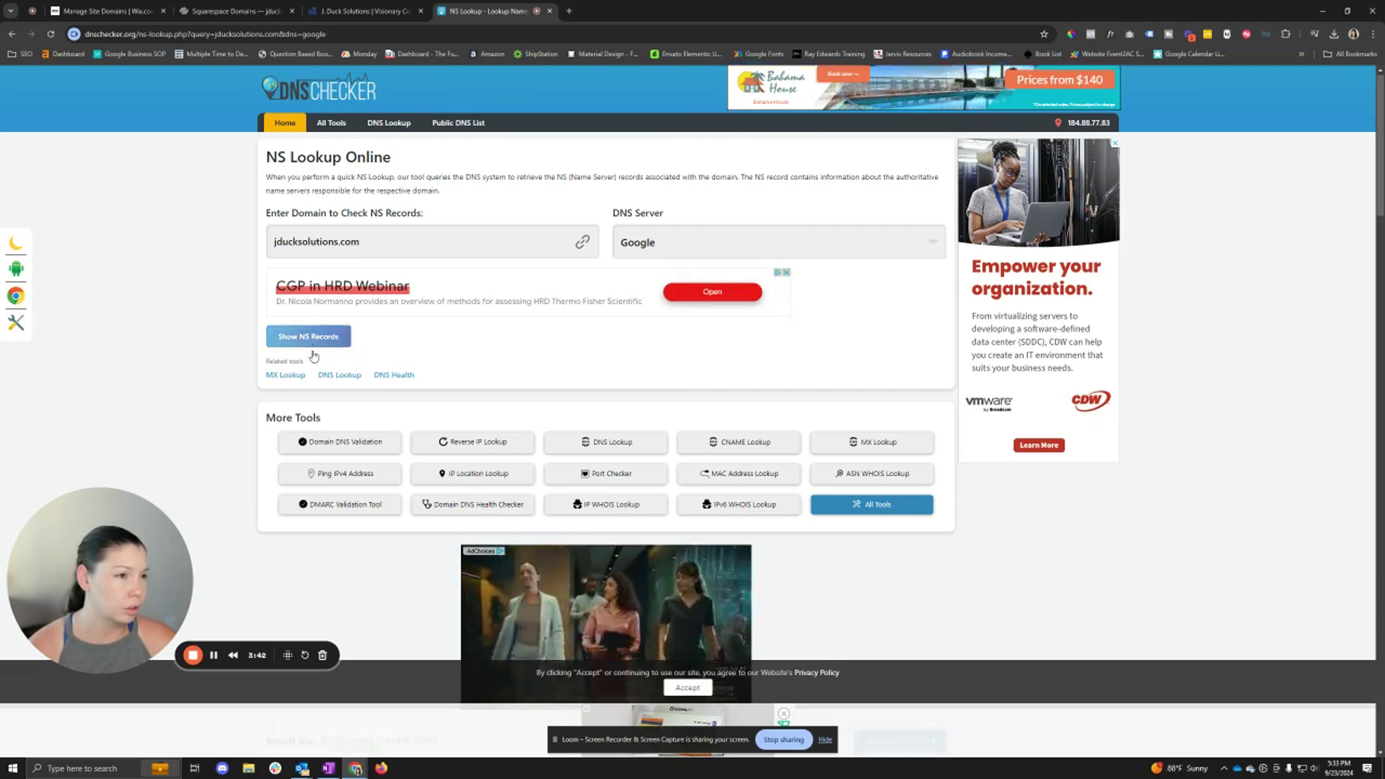
drag(452, 156, 532, 153)
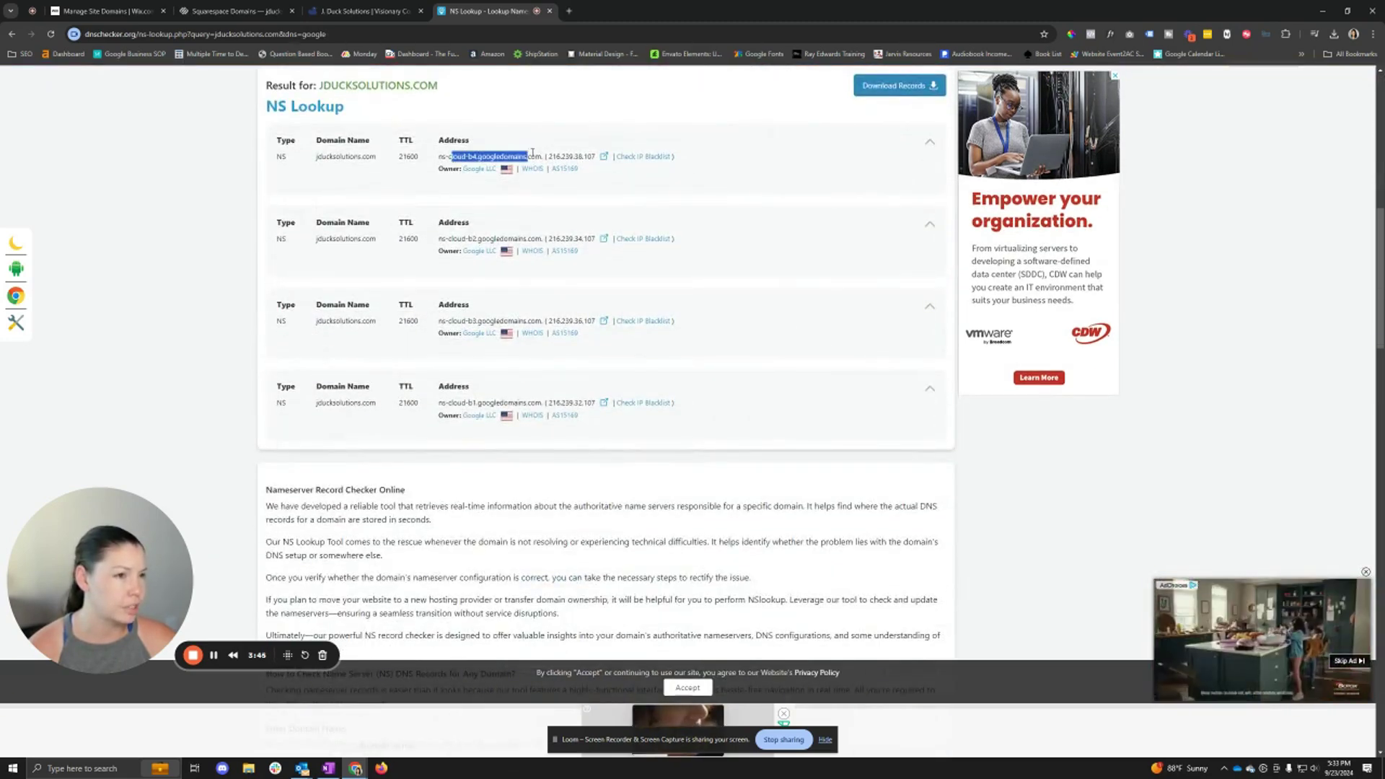
Step: Repeat the jducksolutions.com NS lookup through Cloudflare's DNS server
click(711, 272)
scroll(692, 260, up, 8)
click(675, 248)
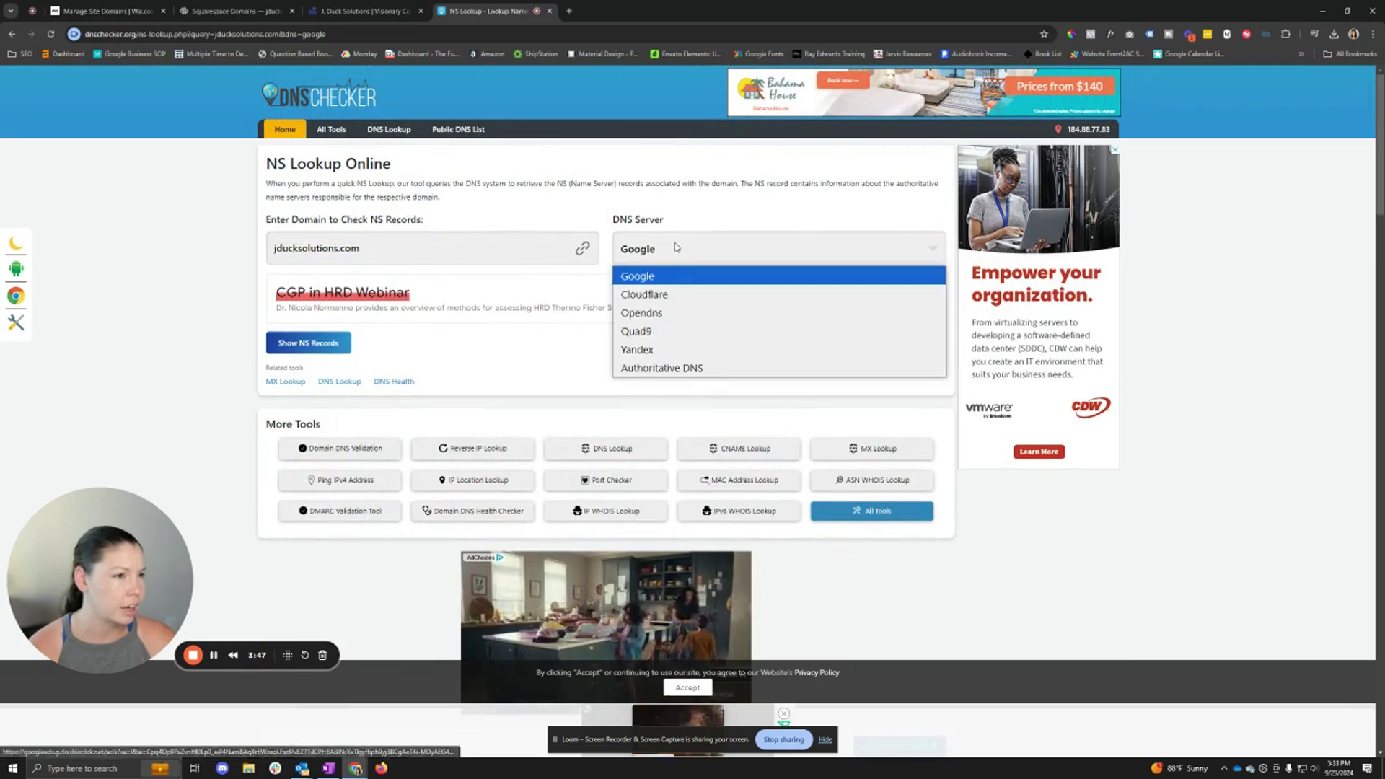
click(670, 295)
click(311, 345)
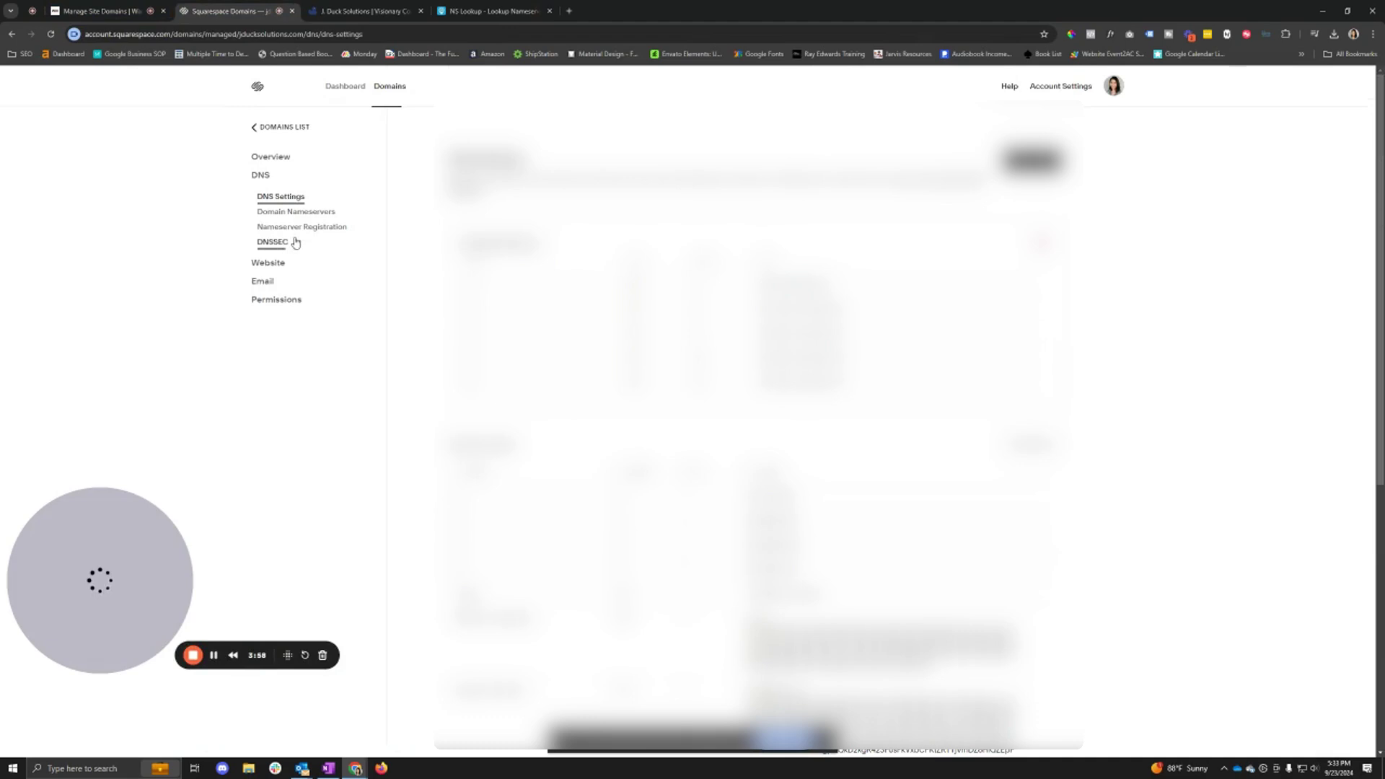
Step: Check the Domain Nameservers page lists ns-cloud-b1 through b4.googledomains.com and recheck the NS lookup results
click(296, 212)
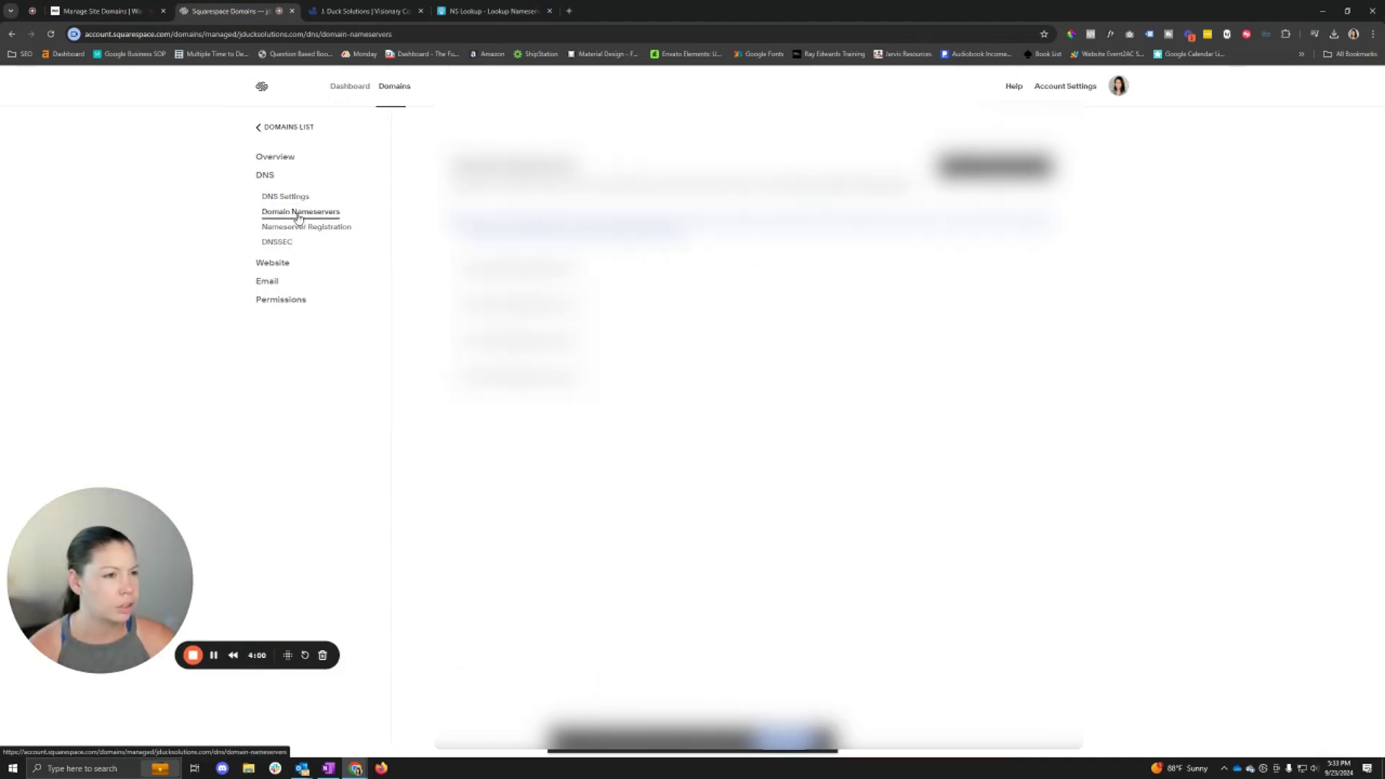
click(368, 6)
click(231, 11)
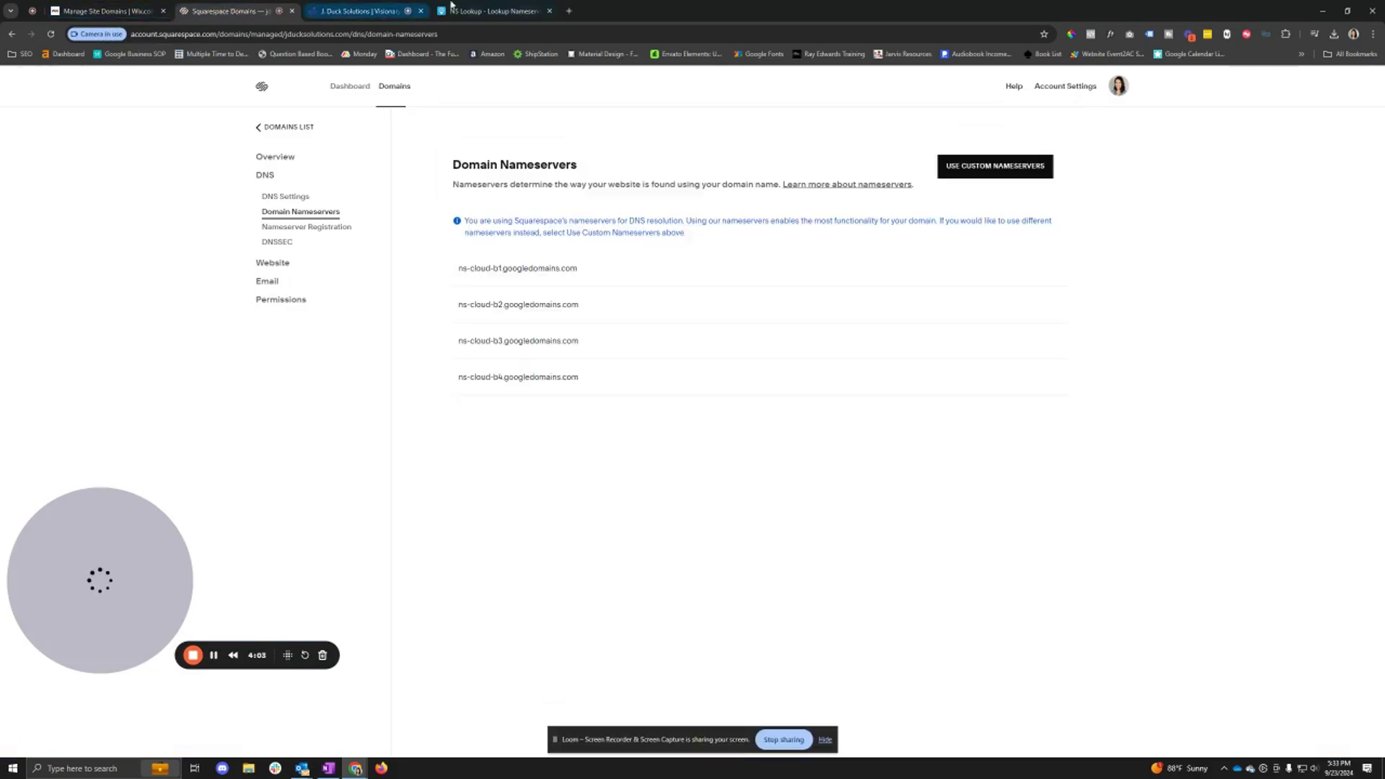
click(490, 11)
Step: Reload the live jducksolutions.com site to confirm it still loads
click(364, 11)
click(365, 33)
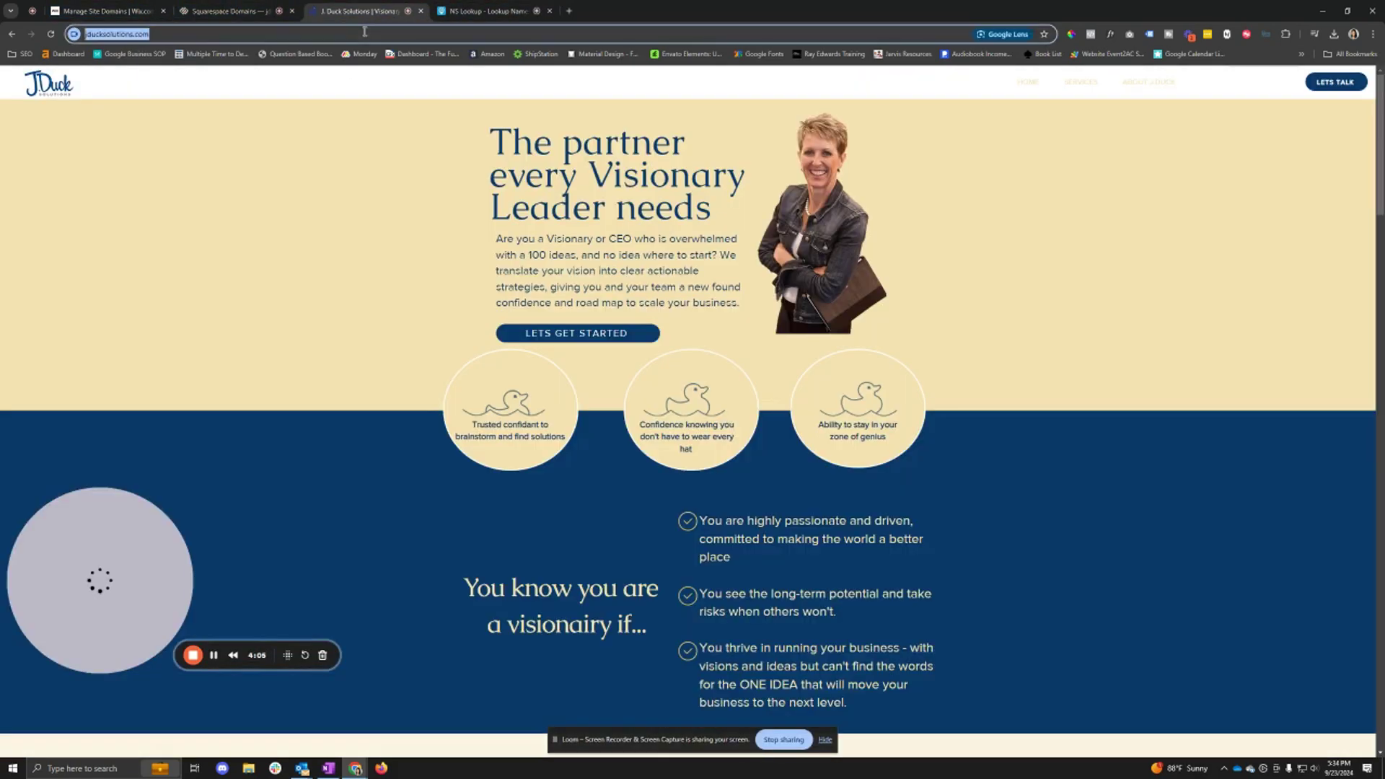
key(Return)
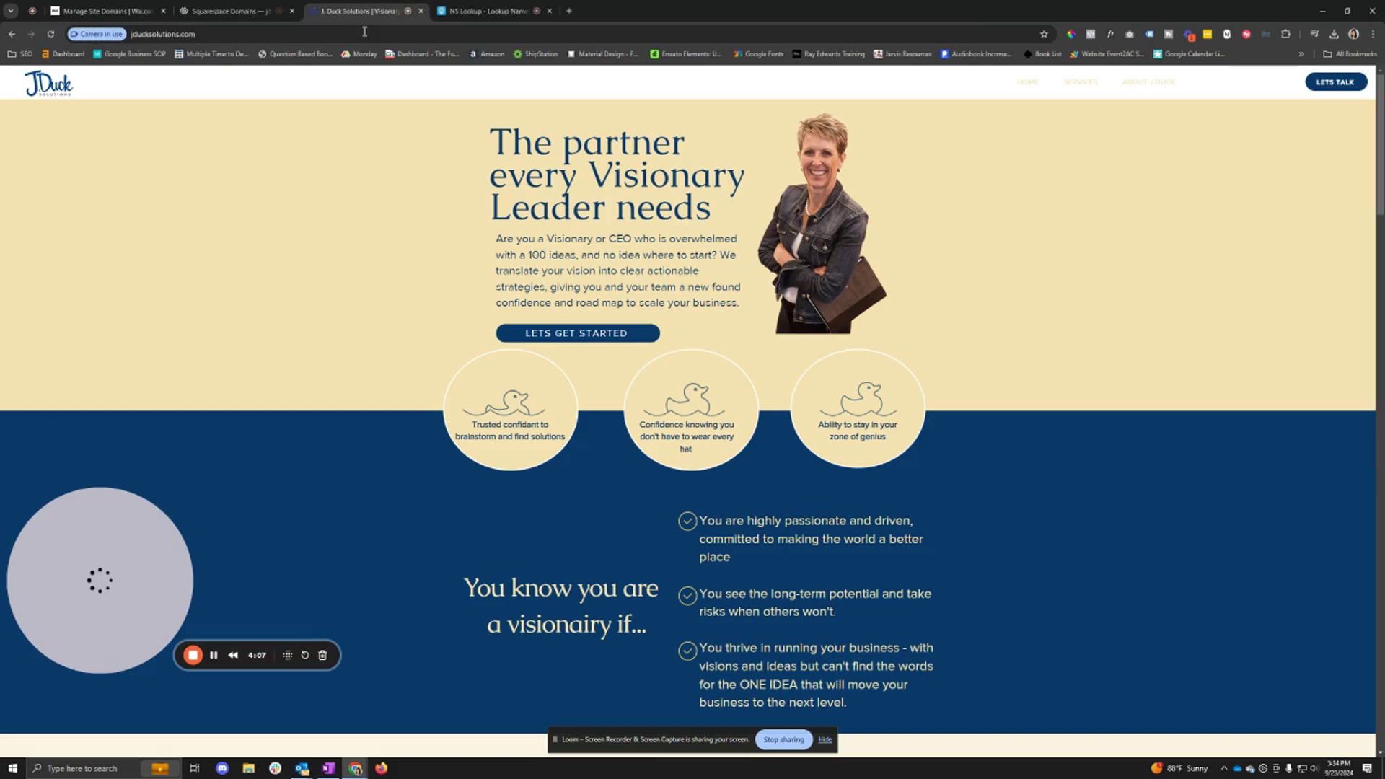
click(364, 32)
click(217, 11)
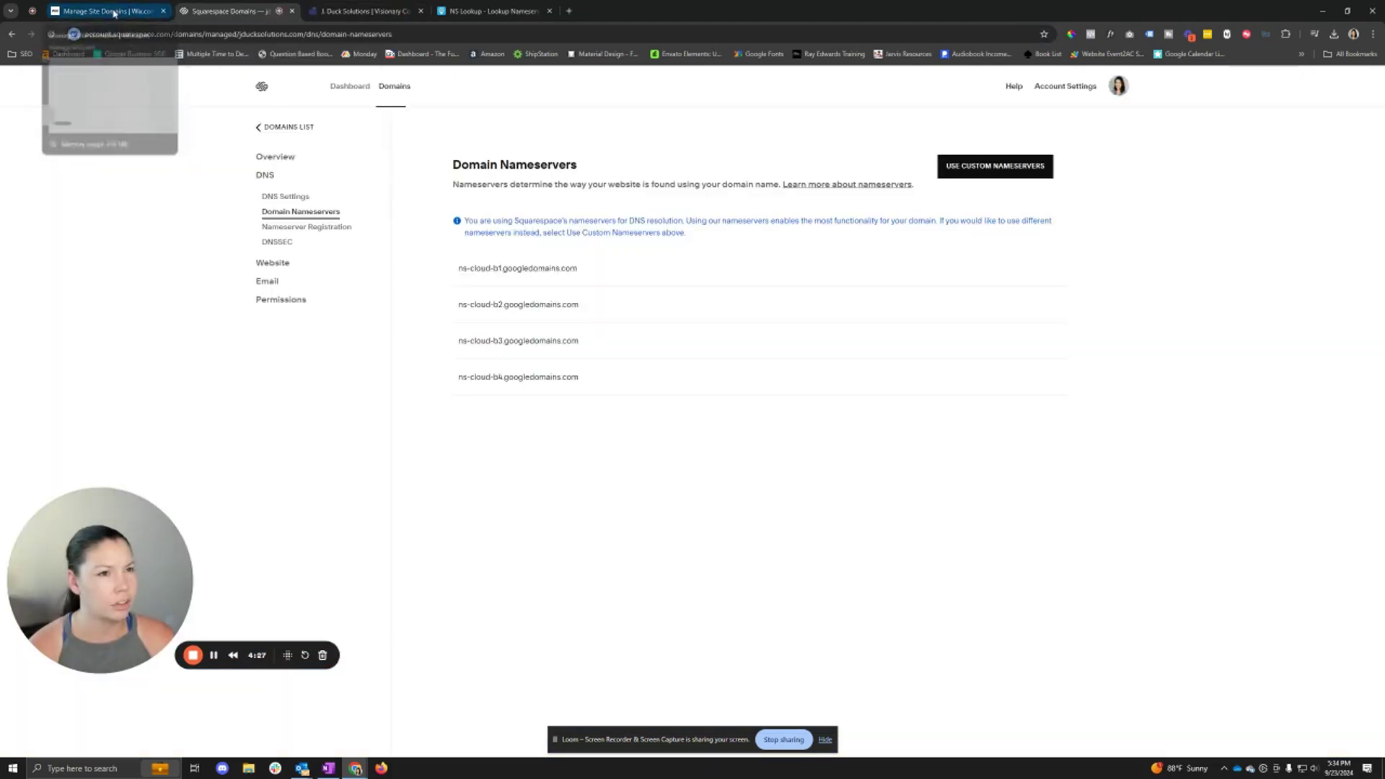
Step: Check all six Mailgun records for mail.jducksolutions.com, including the mxb.mailgun.org MX record, show Verified
drag(180, 628, 195, 682)
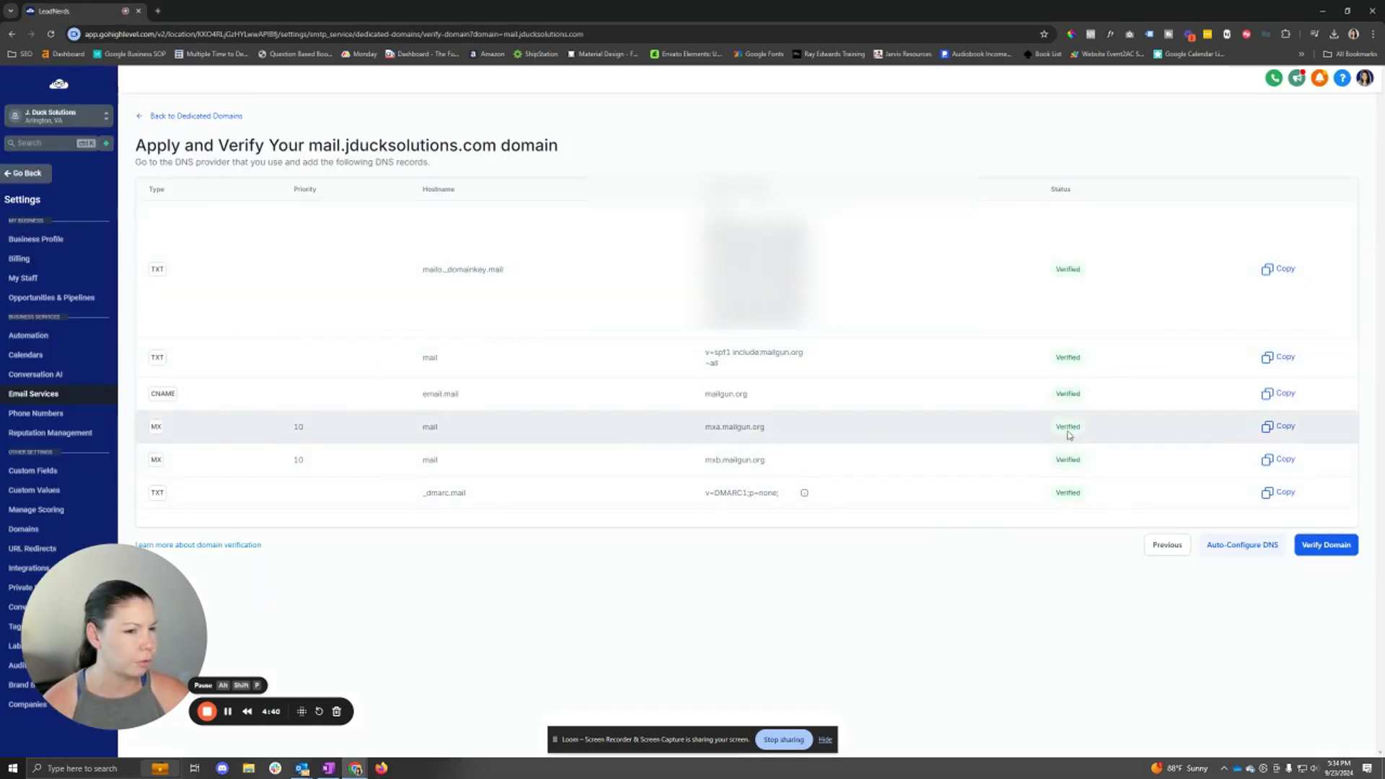
triple_click(1073, 460)
click(1073, 453)
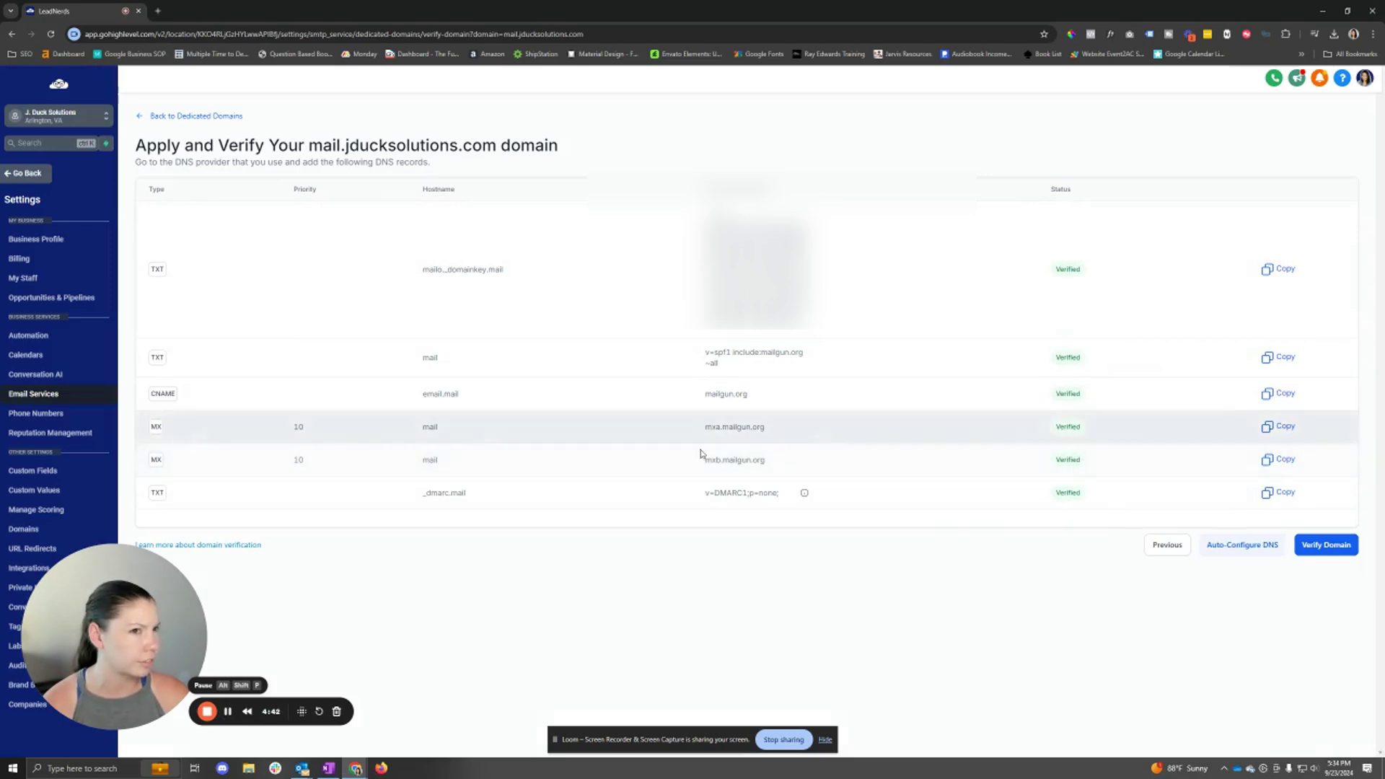